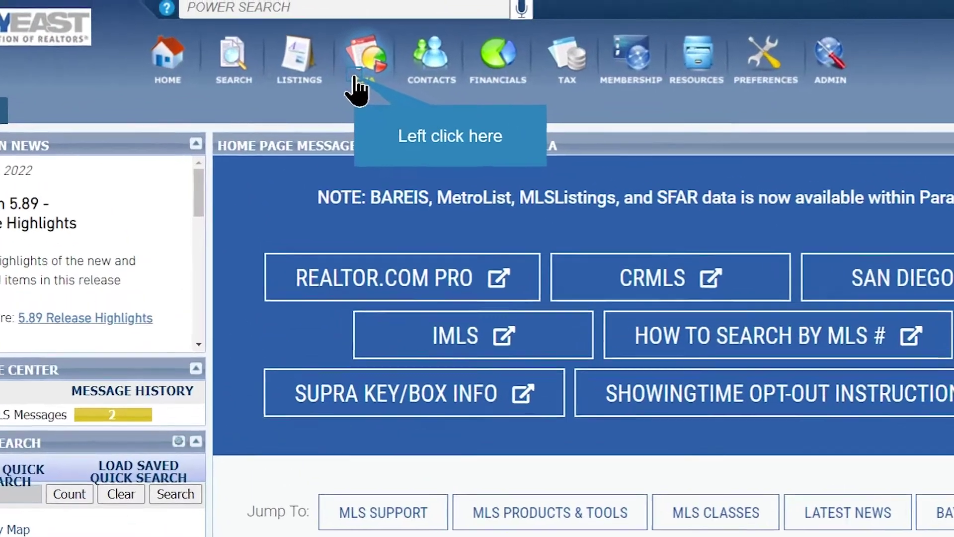
Create a new CMA presentation named 'Captain America' and start a new subject property.
click(356, 78)
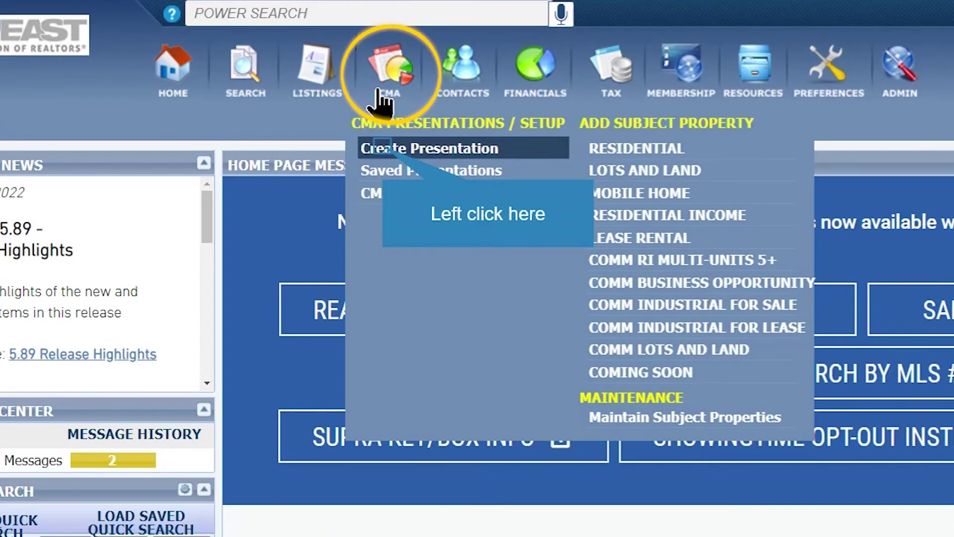
click(385, 148)
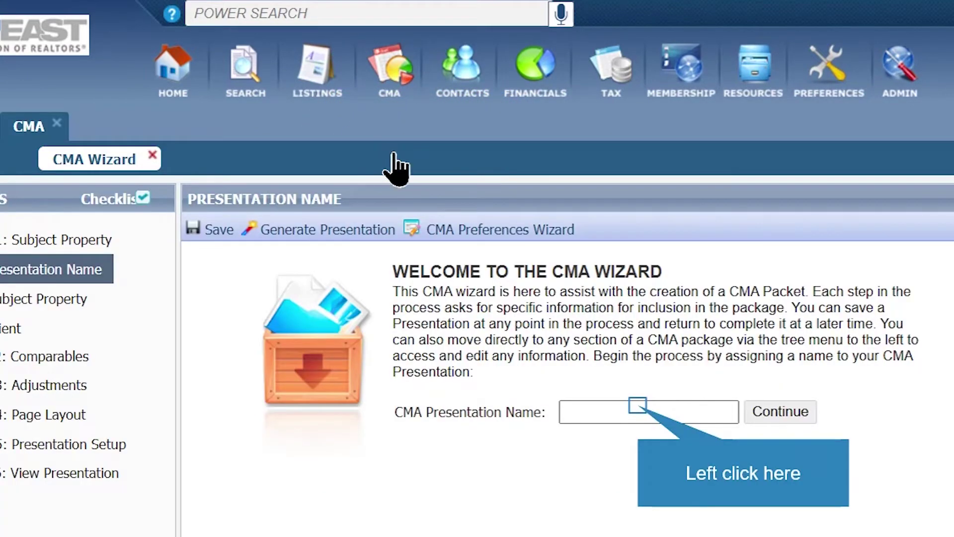
click(638, 405)
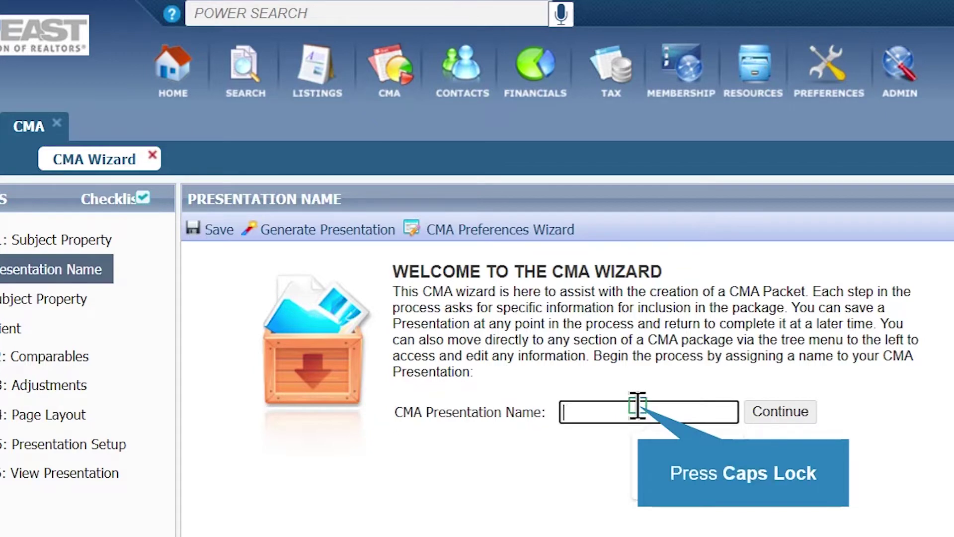
text(Captain America)
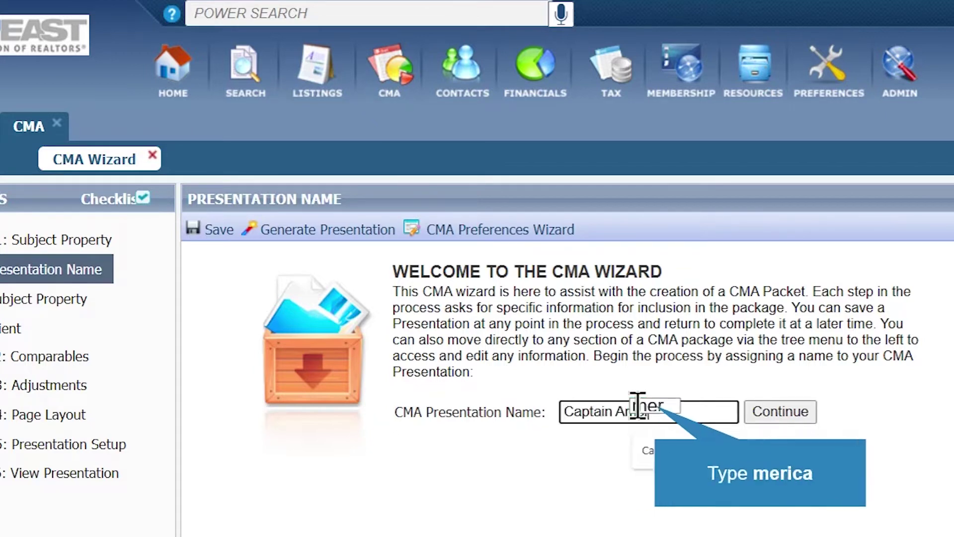
click(793, 421)
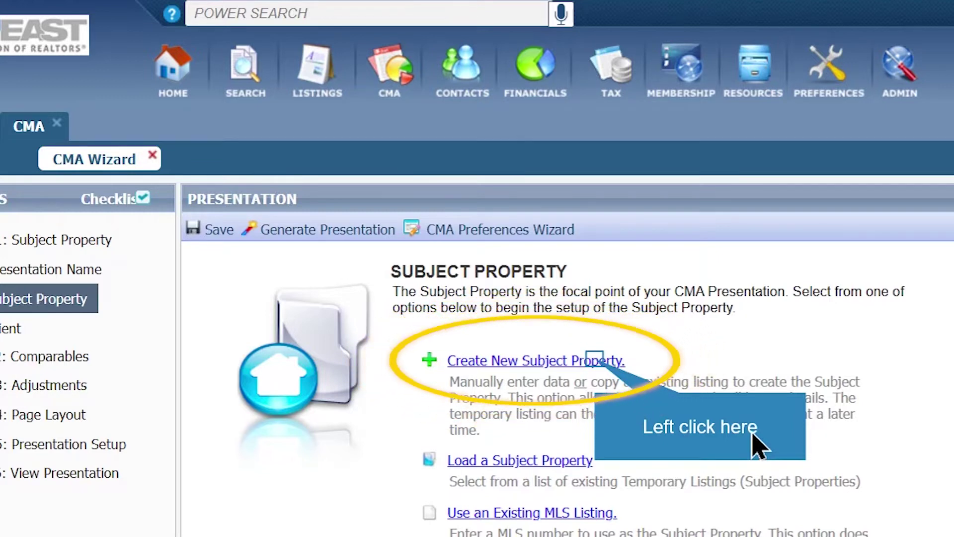
click(594, 363)
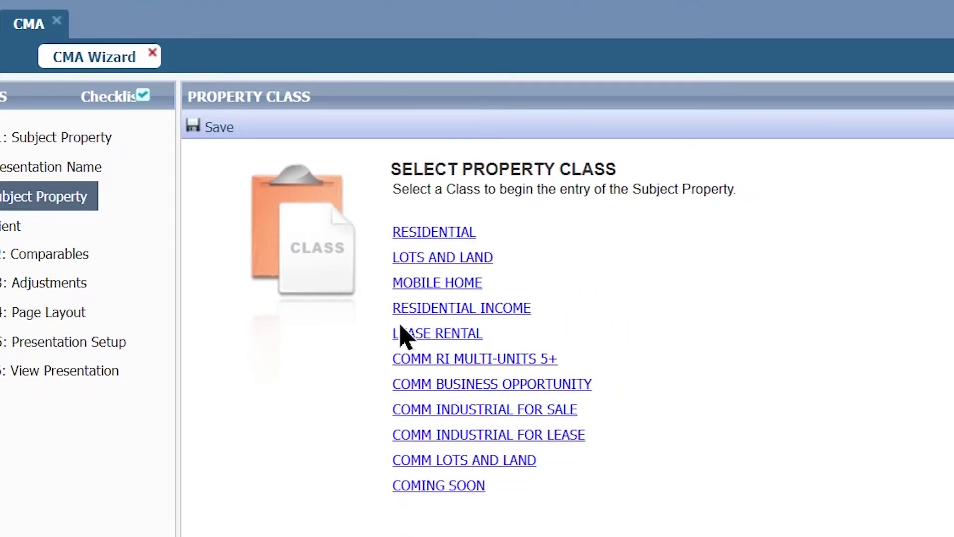
Search RESIDENTIAL tax records in Alameda County by the subject property's street number and name.
click(404, 233)
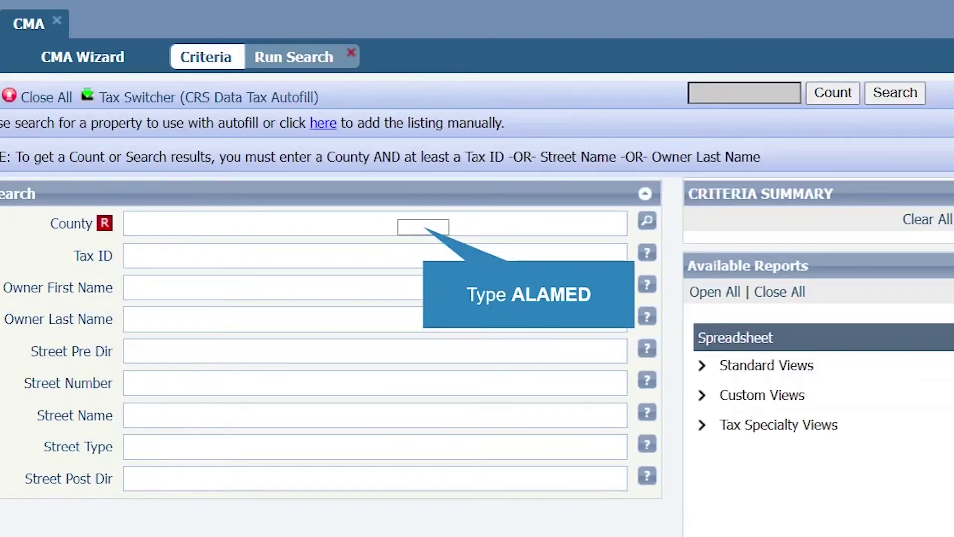
text(AL)
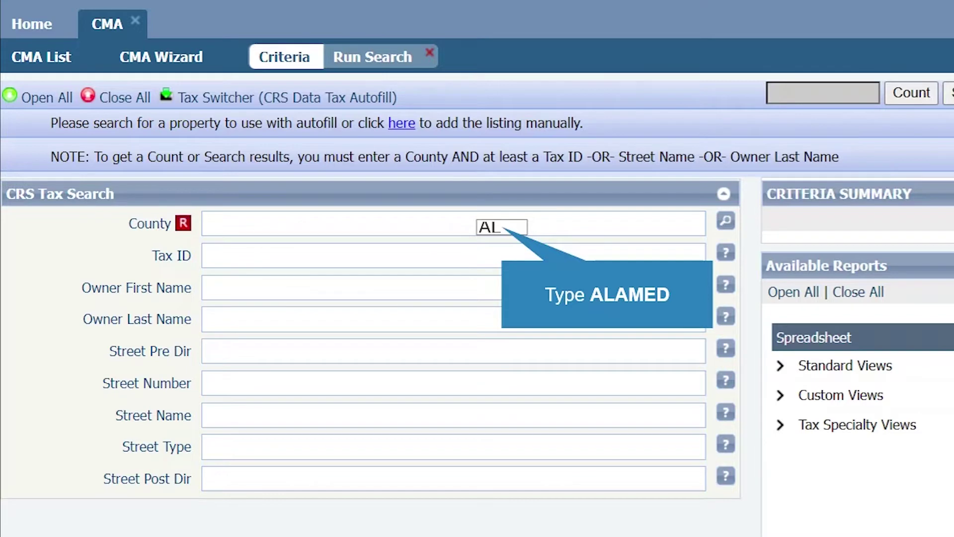
text(AMED)
click(456, 259)
click(332, 385)
text(1025)
click(311, 419)
key(Caps_Lock)
text(I)
key(Caps_Lock)
text(sland)
key(Return)
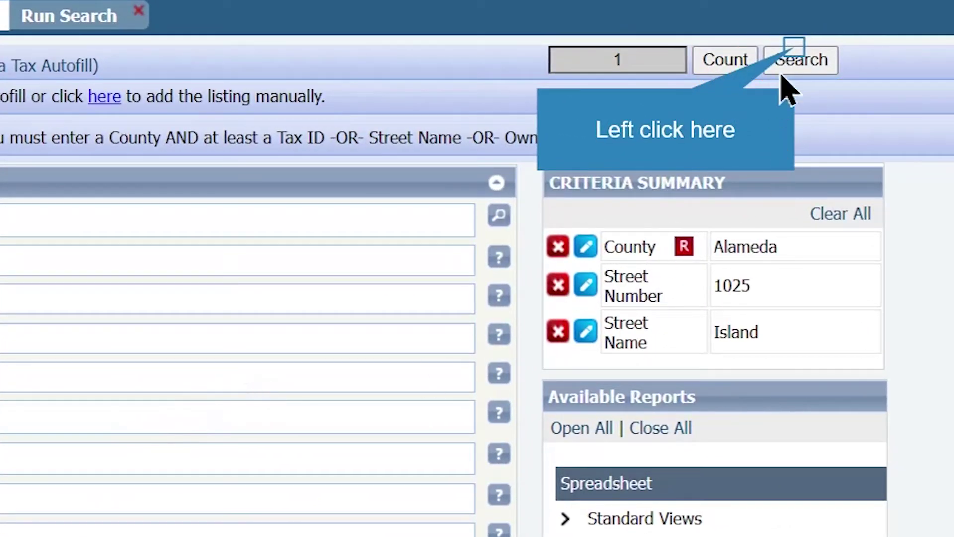
click(794, 62)
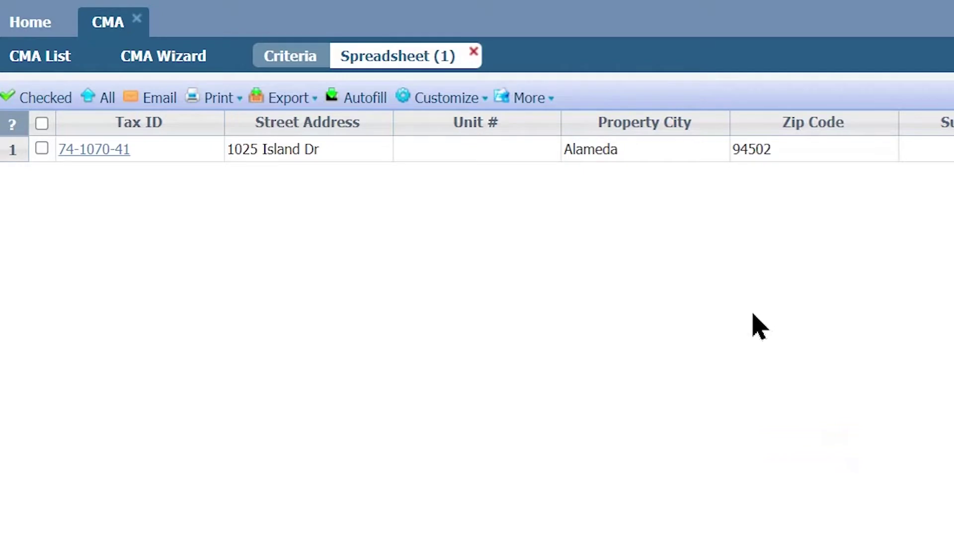
Autofill the subject property from the found tax record (94502, 1720 sq ft) and save it.
click(42, 149)
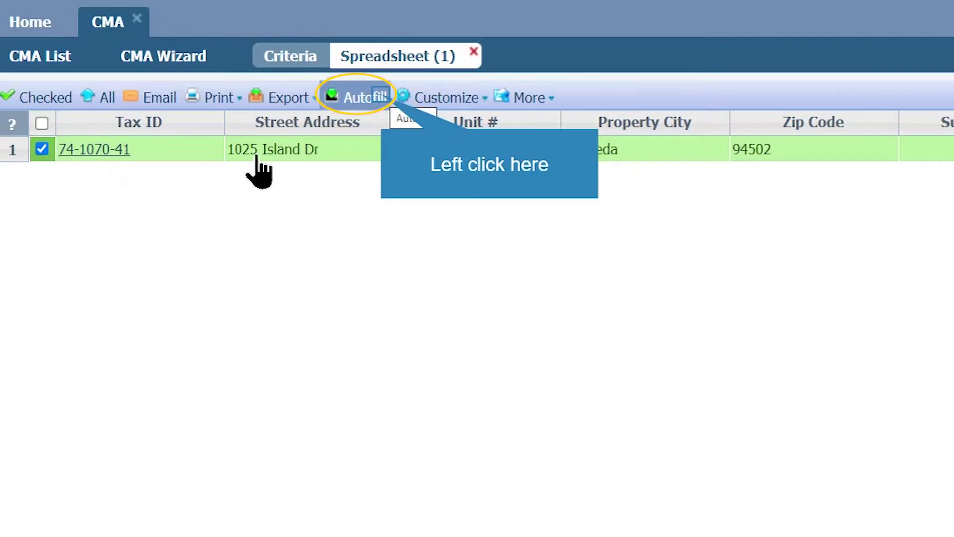
click(380, 97)
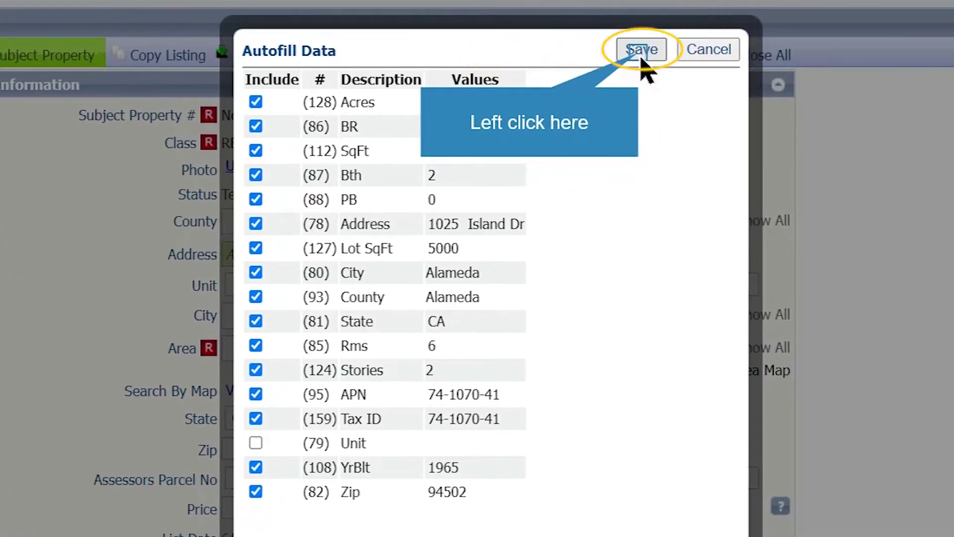
click(641, 59)
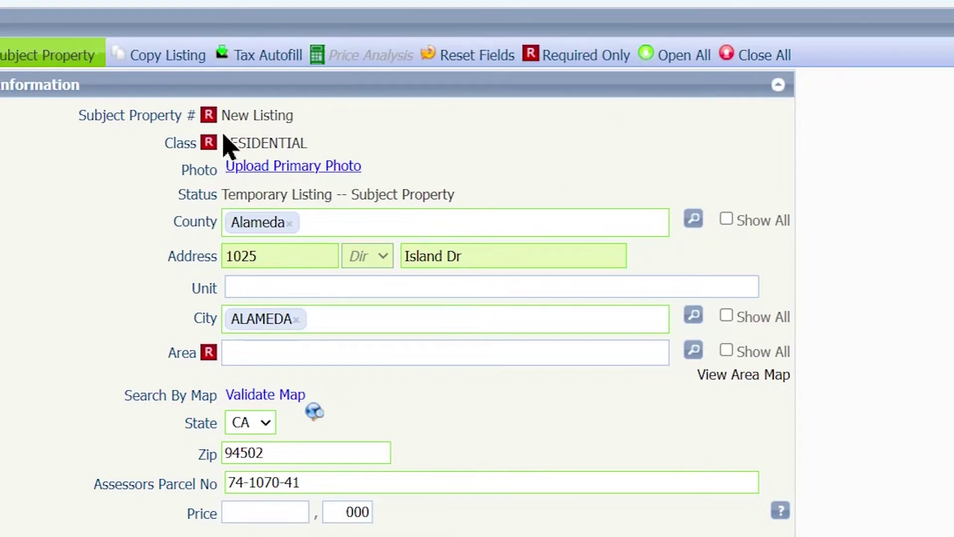
scroll(224, 378, down, 4)
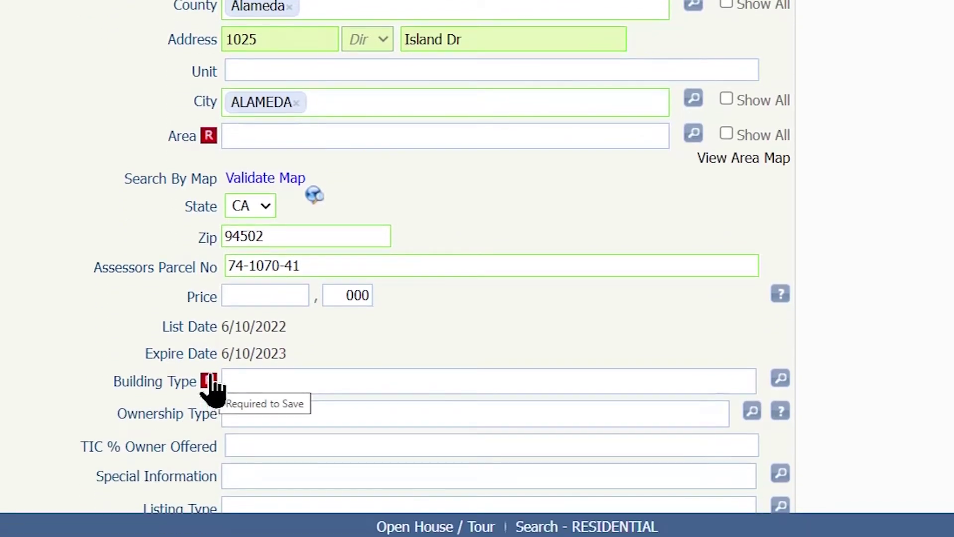
scroll(213, 388, down, 6)
scroll(234, 154, up, 3)
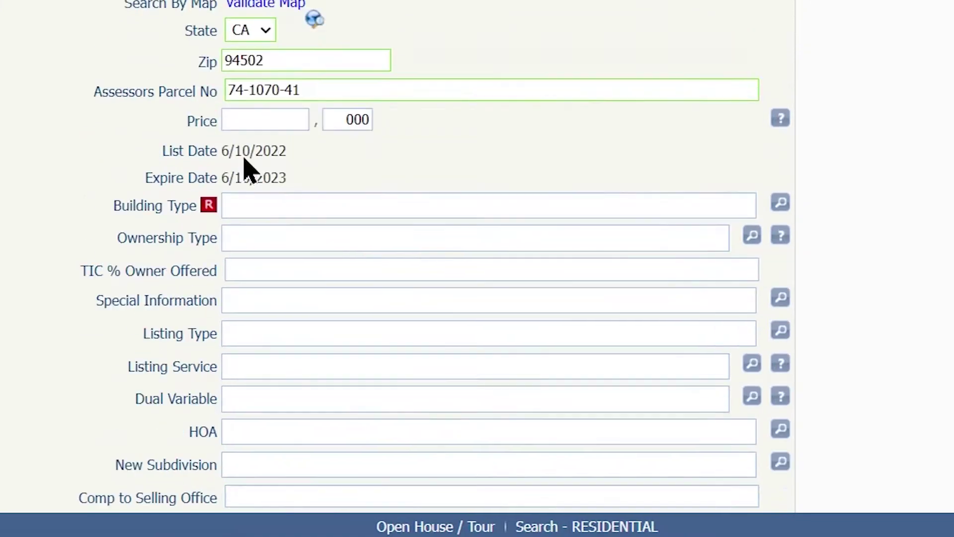
scroll(247, 169, up, 3)
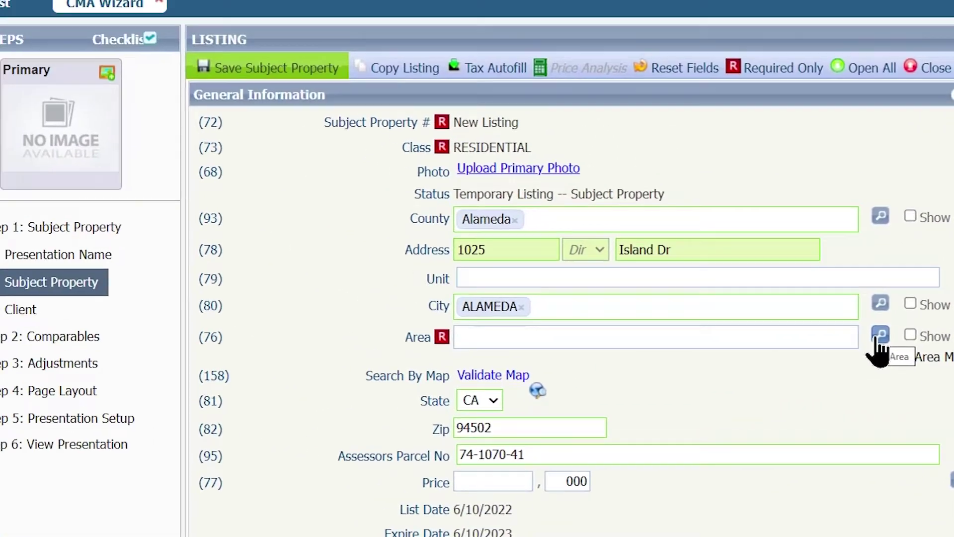
scroll(279, 103, down, 10)
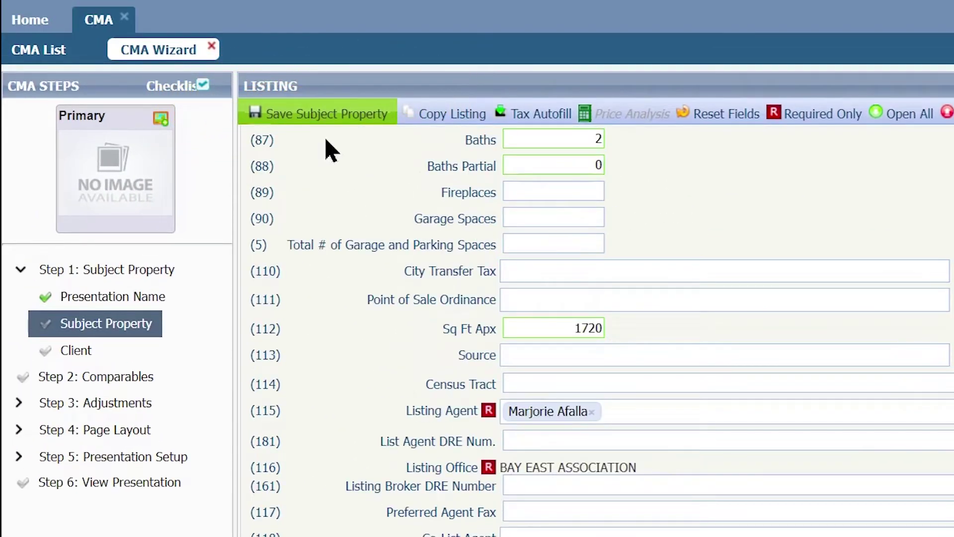
click(298, 115)
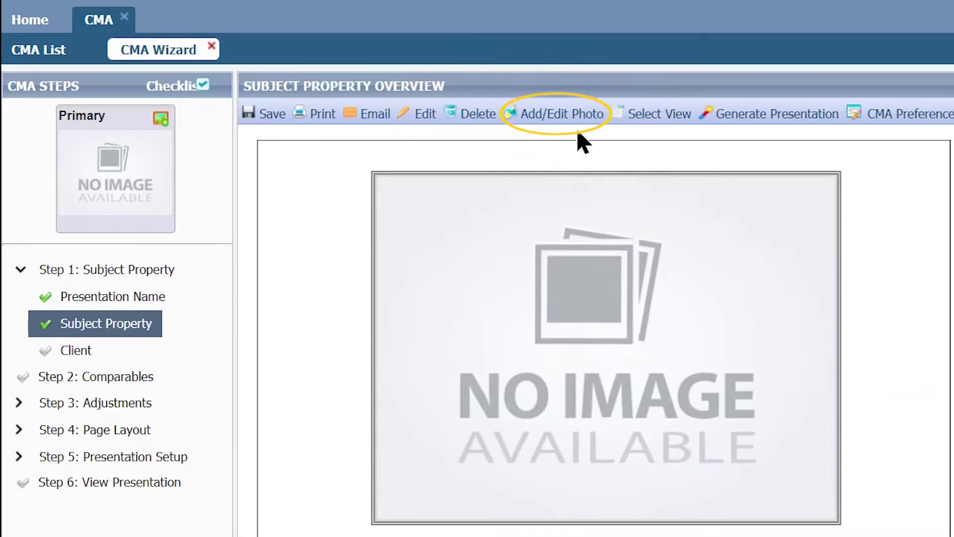
Upload an image into the Primary photo slot, save it, and continue to the client step.
click(539, 130)
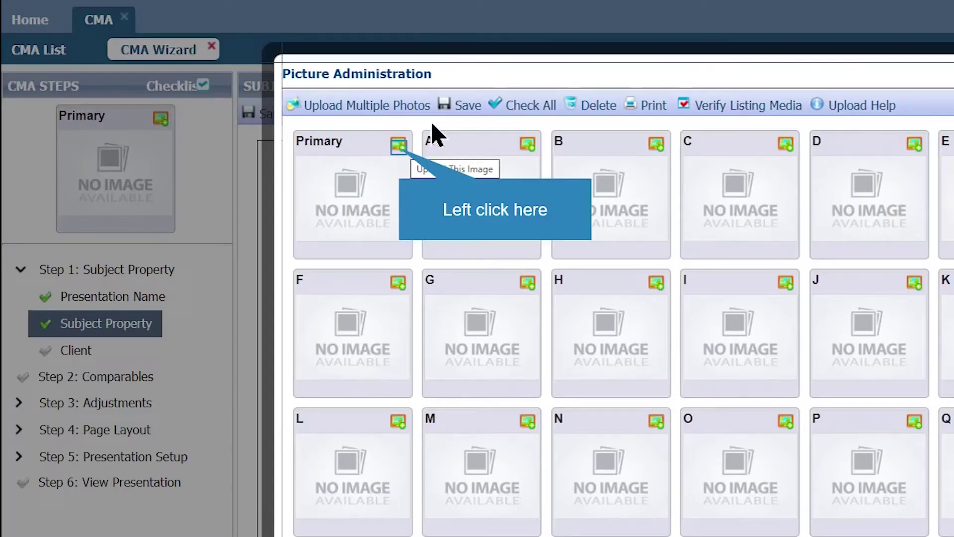
click(399, 146)
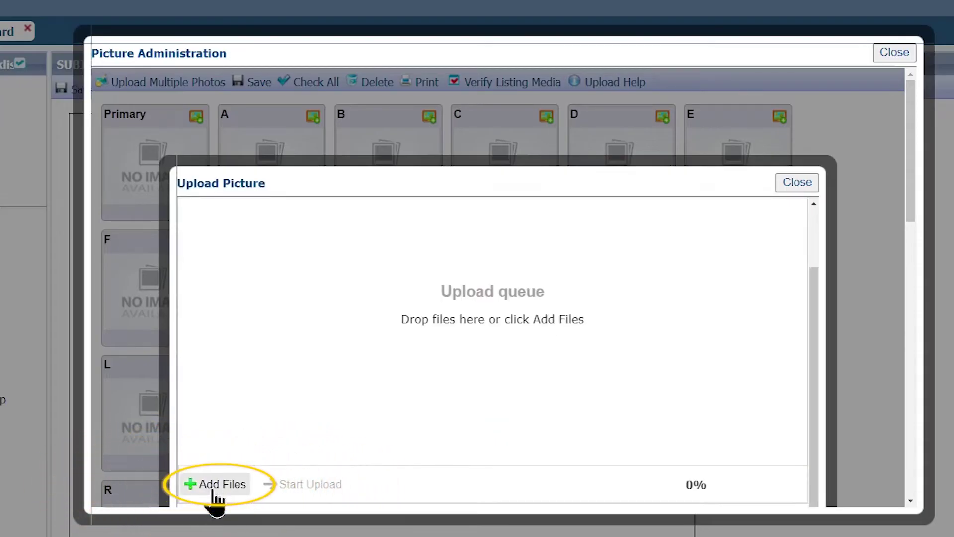
click(214, 485)
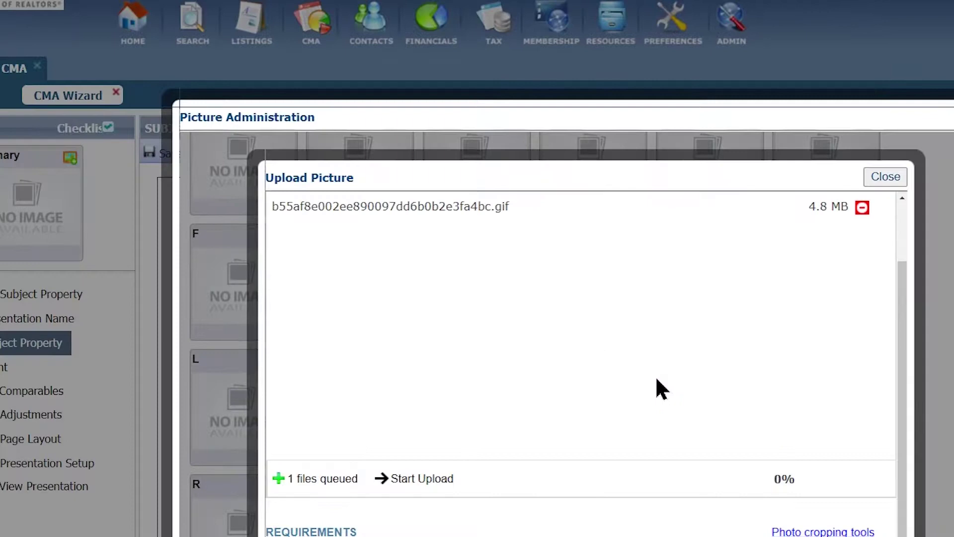
click(315, 422)
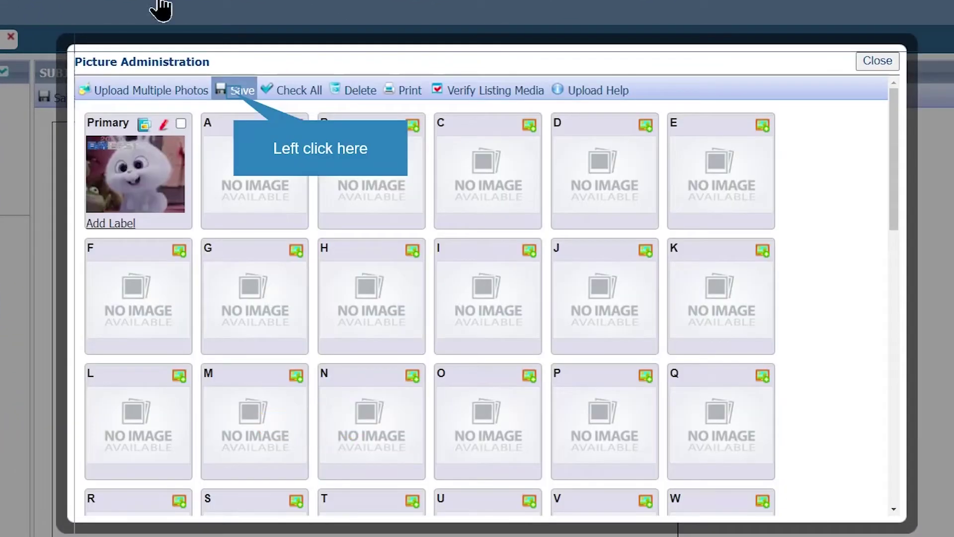
click(234, 100)
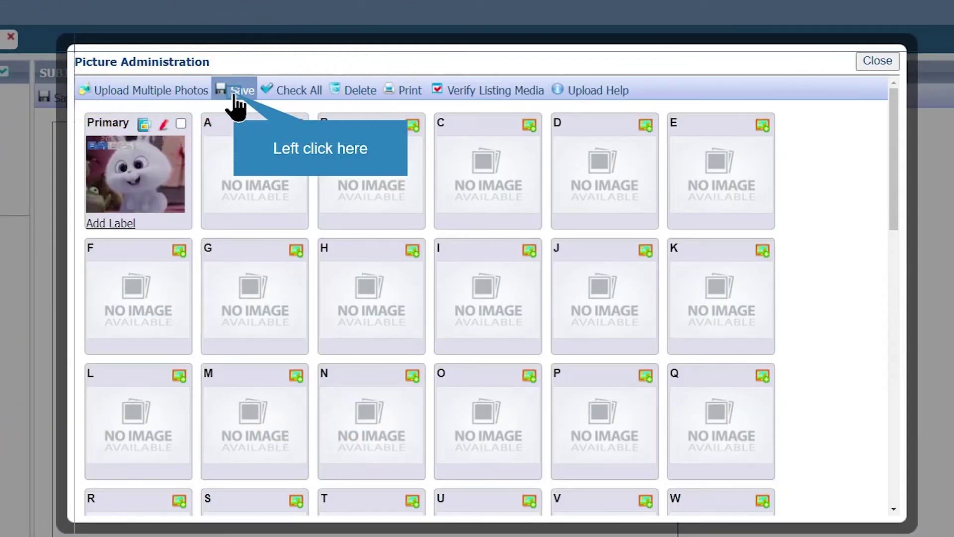
click(895, 67)
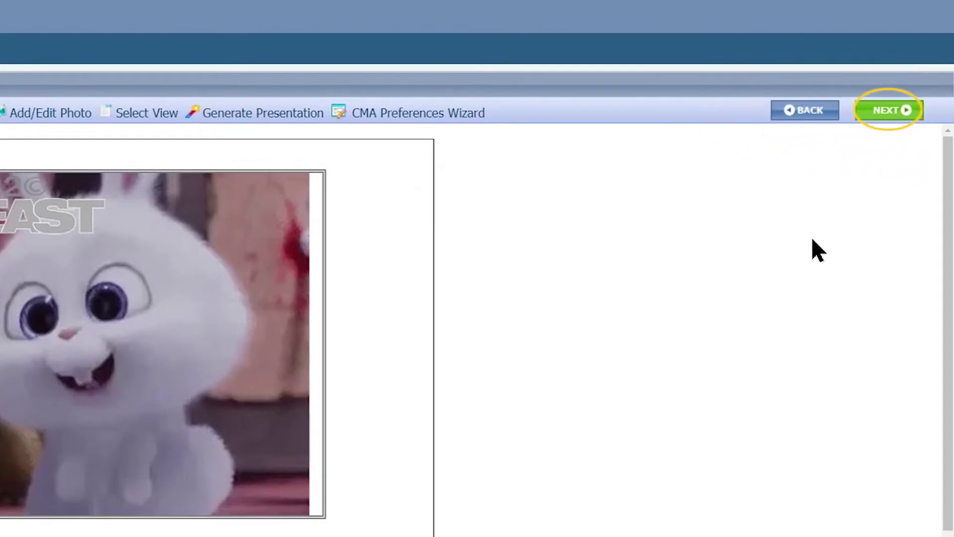
click(876, 112)
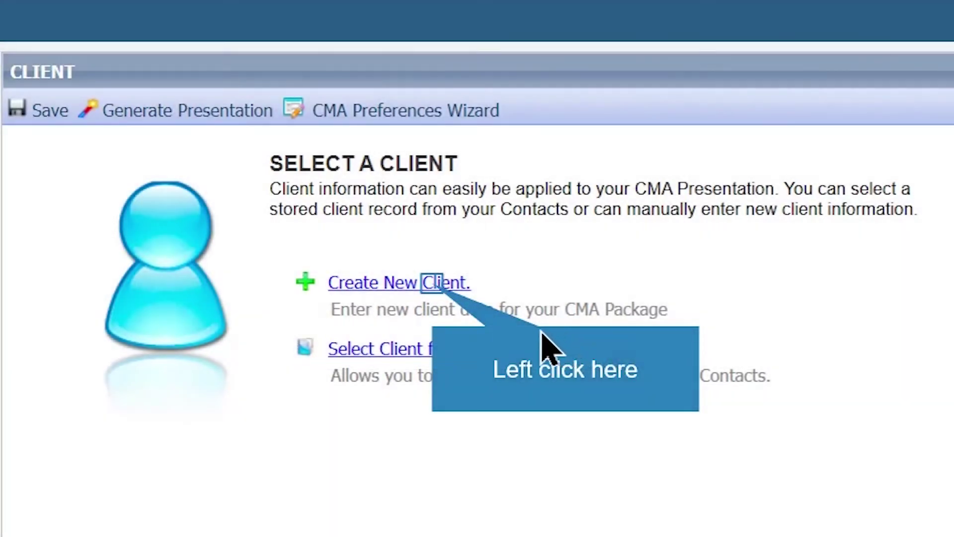
Save a new client with the client's first name, last name and suggested home e-mail, then continue.
click(437, 284)
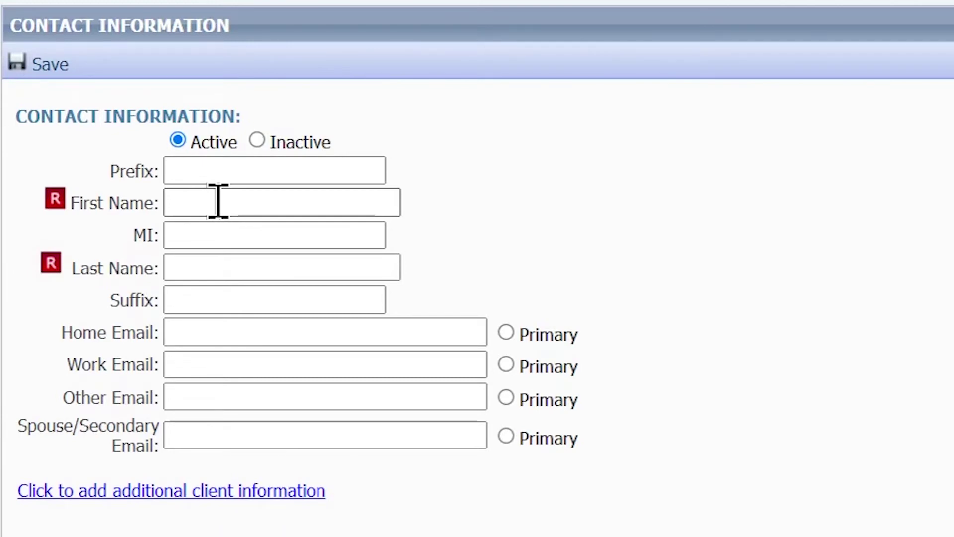
click(218, 201)
text(Captain)
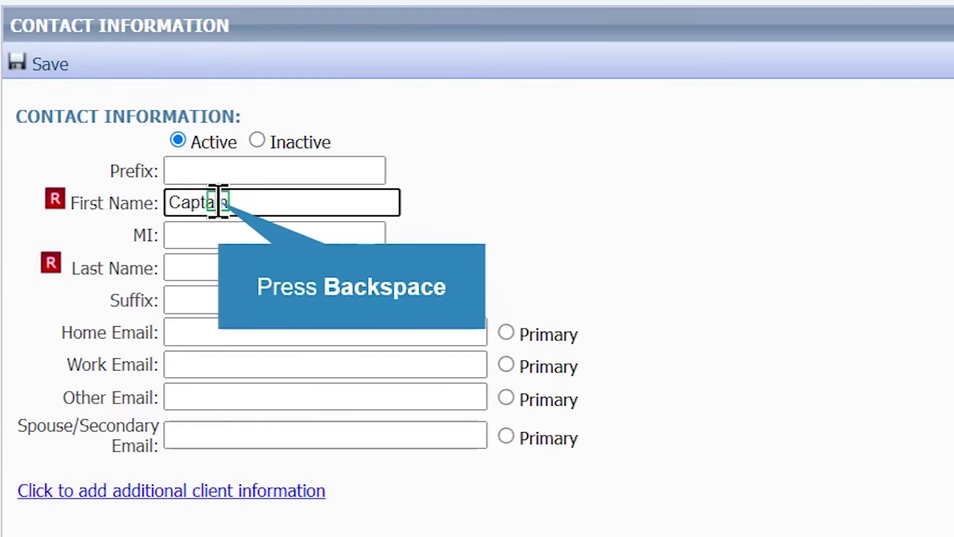
key(Tab)
key(Tab)
text(America)
key(Tab)
key(Tab)
text(your)
key(Down)
key(Return)
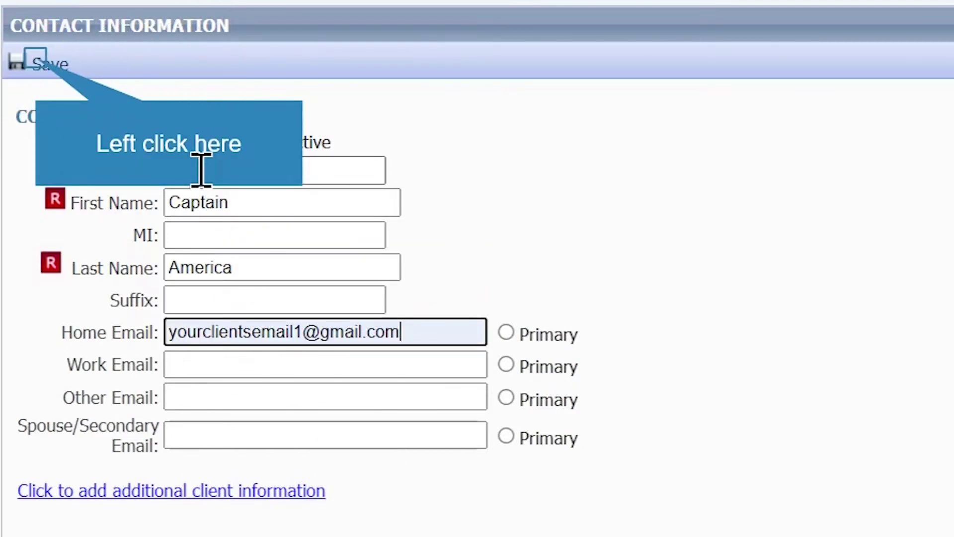
click(43, 63)
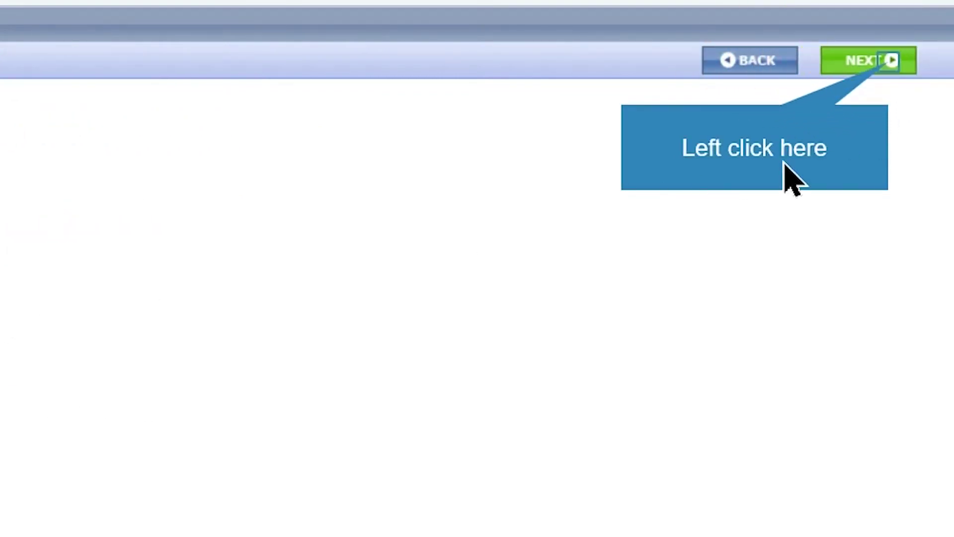
click(884, 62)
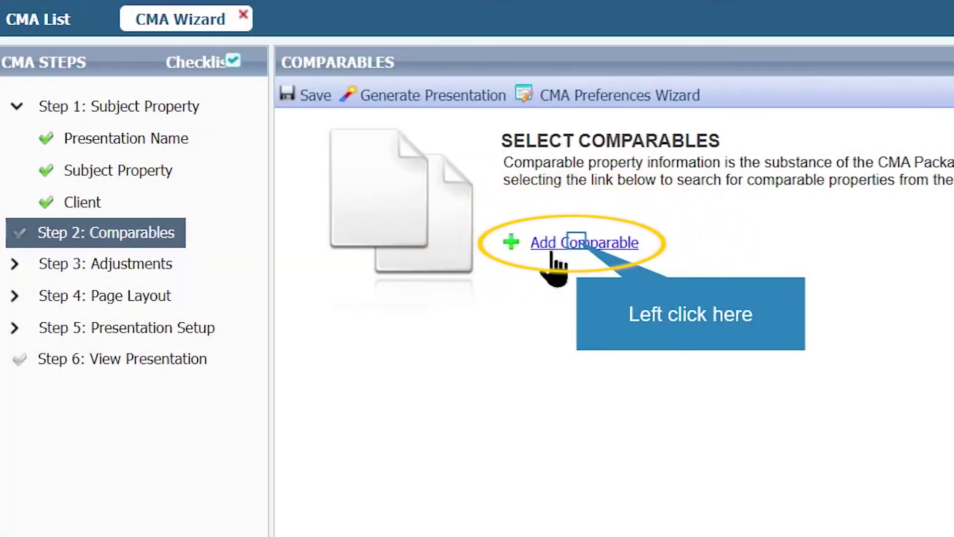
Start a residential comparables search filtered to ALL ACTIVE, ALL PENDING and ALL SOLD statuses.
click(584, 243)
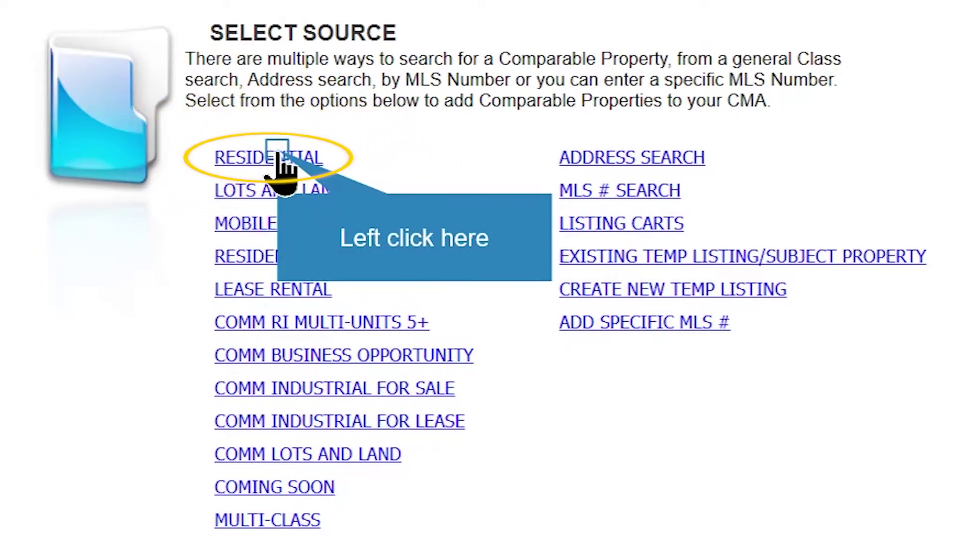
click(278, 157)
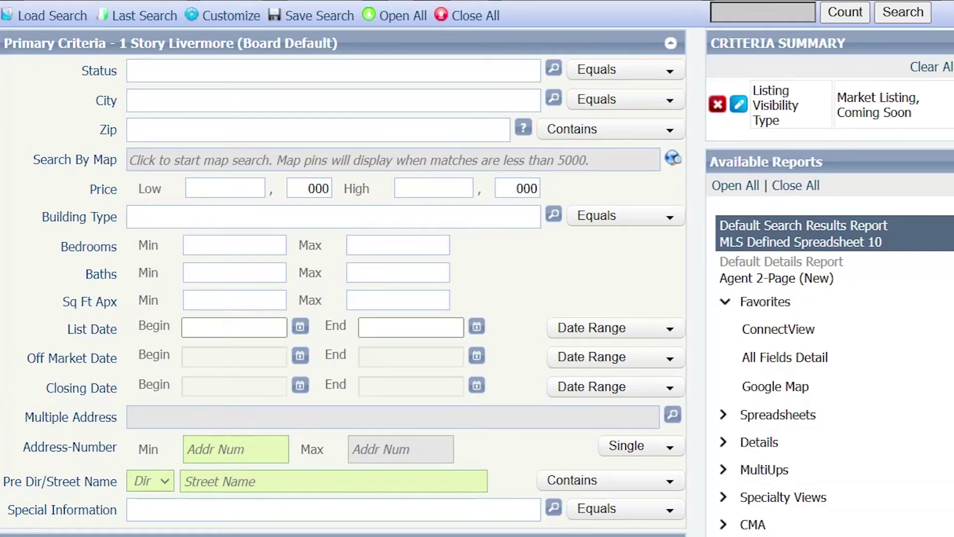
click(184, 72)
text(all)
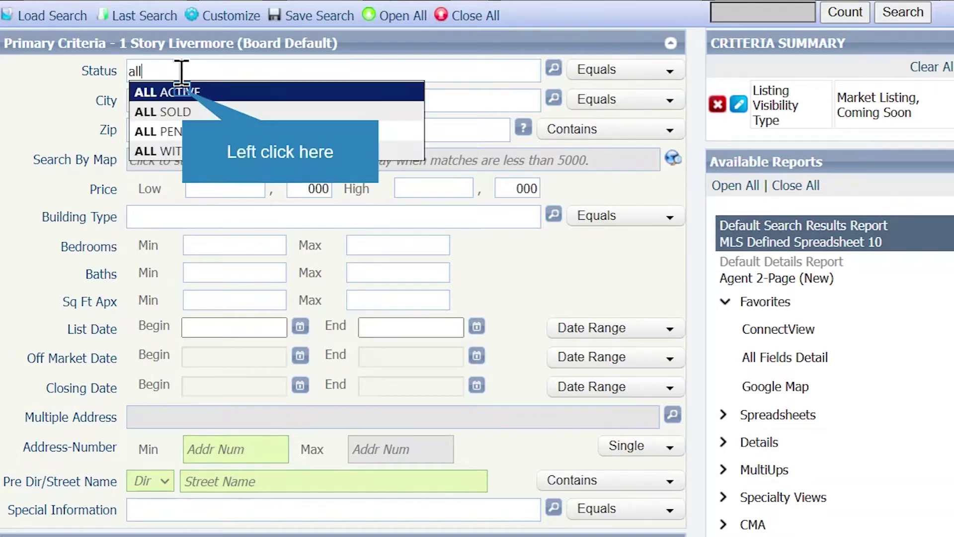
click(185, 91)
text(a)
click(293, 204)
text(a)
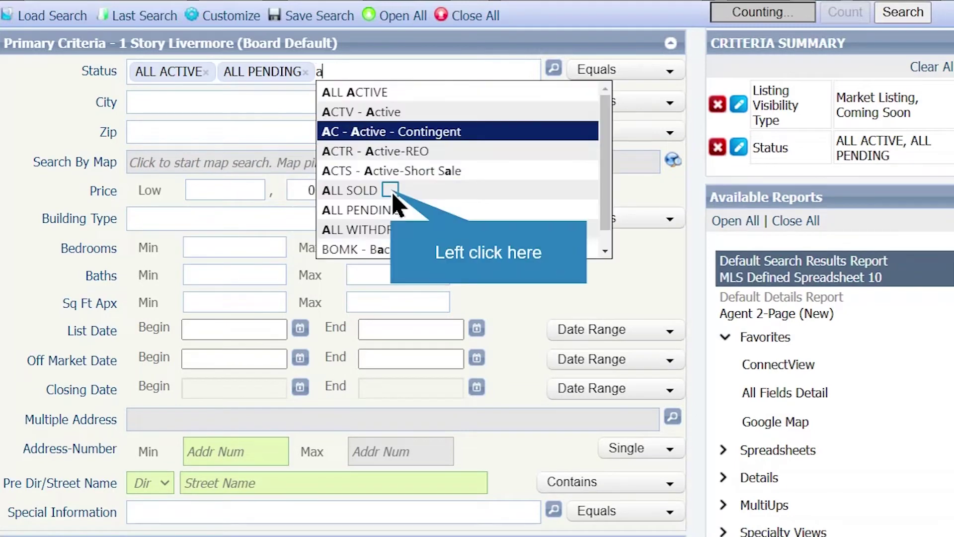
click(395, 195)
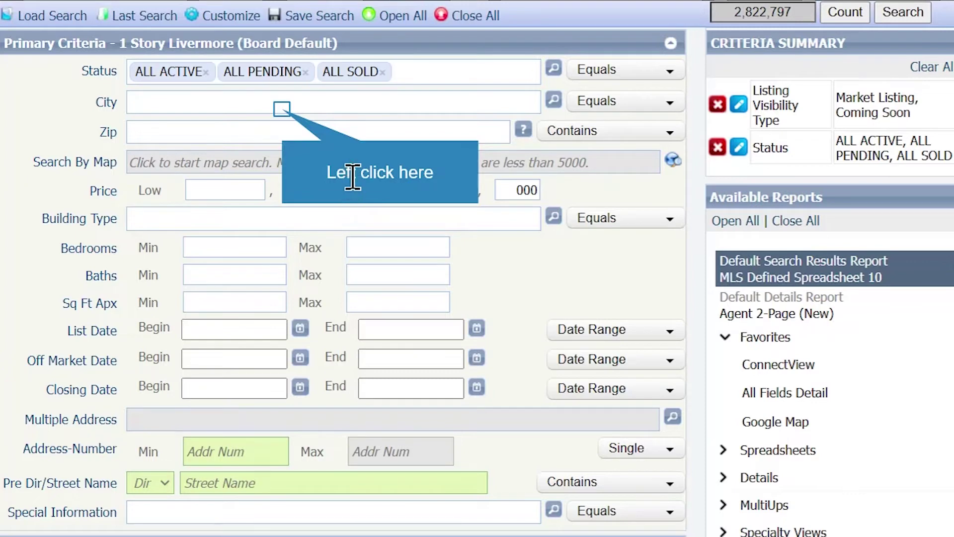
Narrow to ALAMEDA detached homes, 3+ bedrooms, 2+ baths, closed within 90 days back.
click(281, 108)
text(alameda)
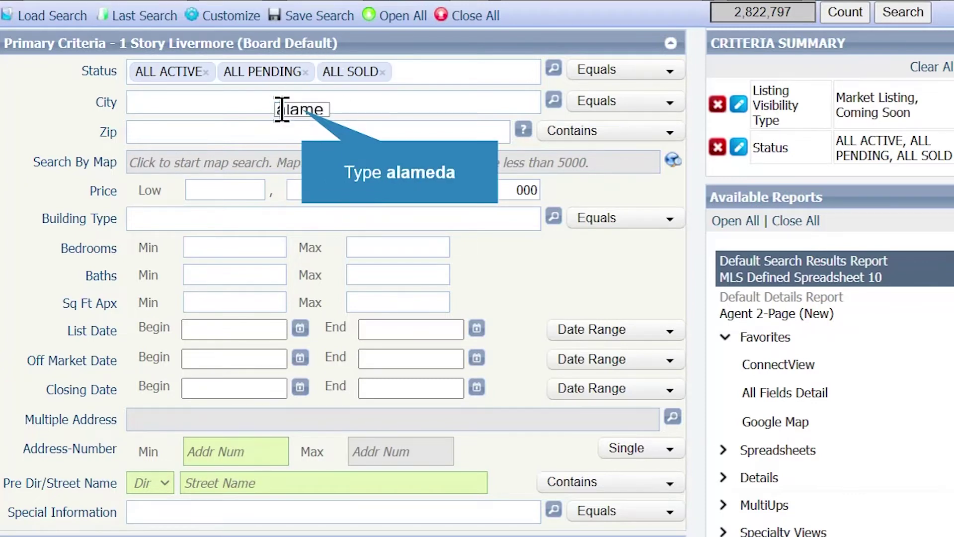
click(281, 122)
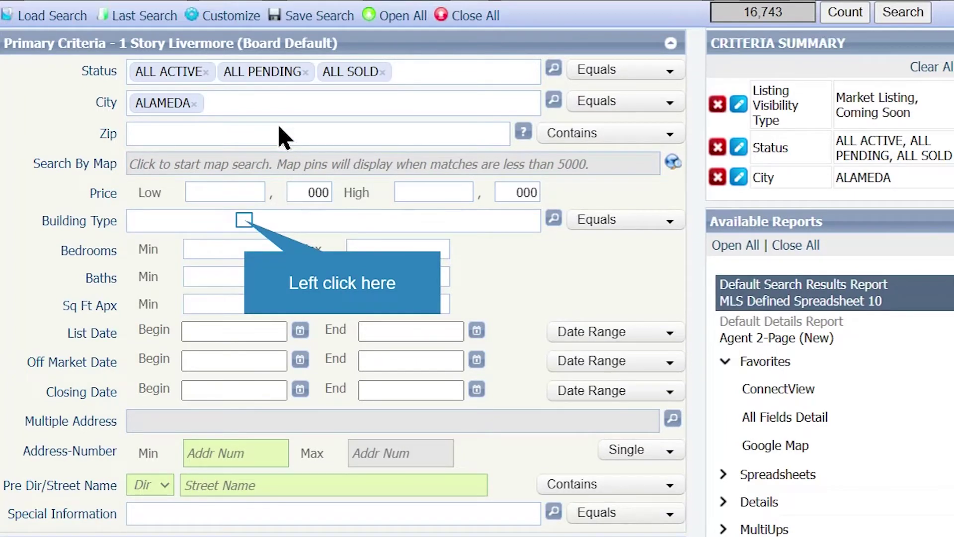
click(244, 219)
text(de)
click(238, 247)
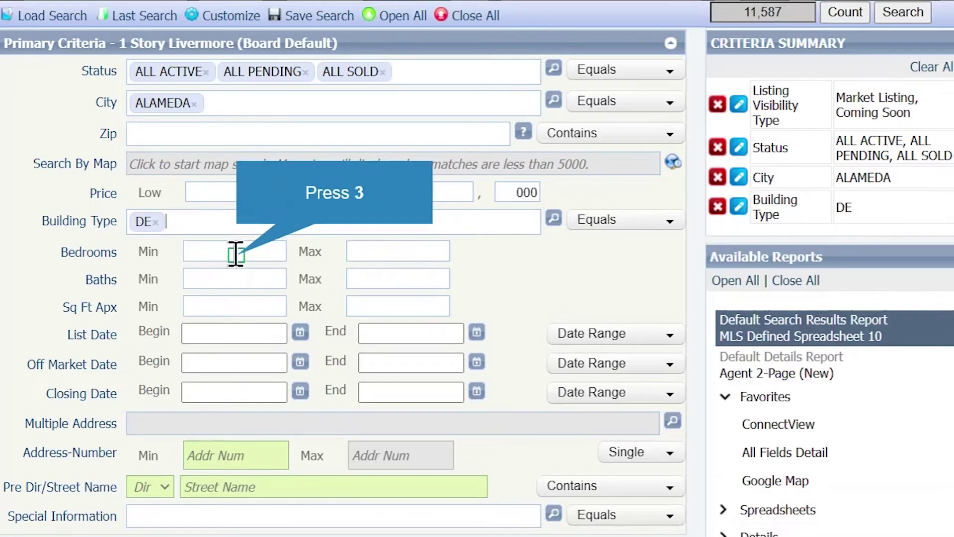
text(3)
click(228, 280)
text(2)
click(298, 298)
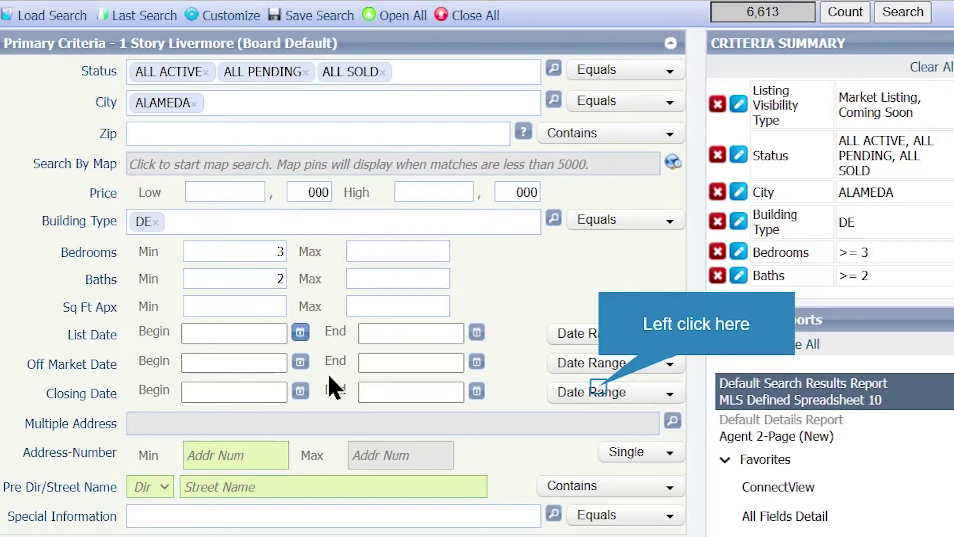
click(602, 395)
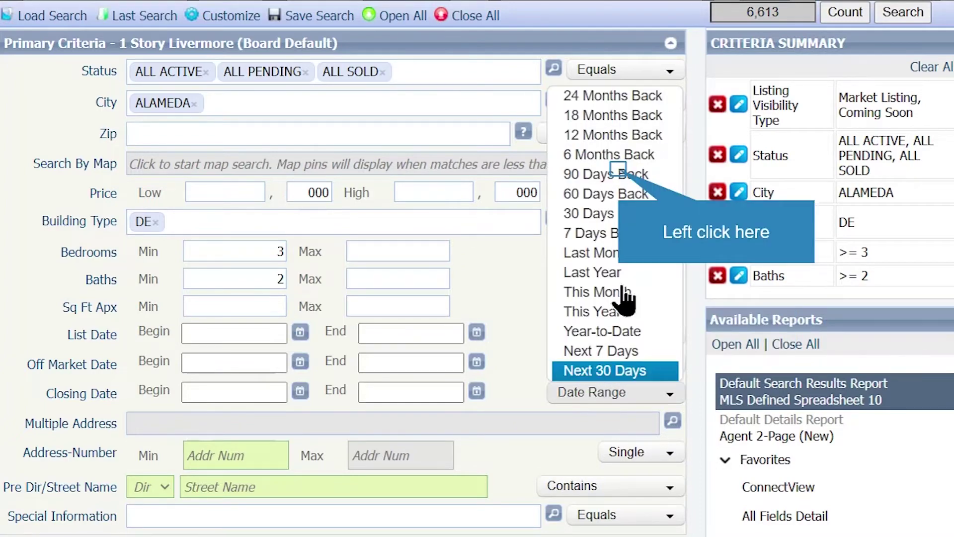
click(614, 174)
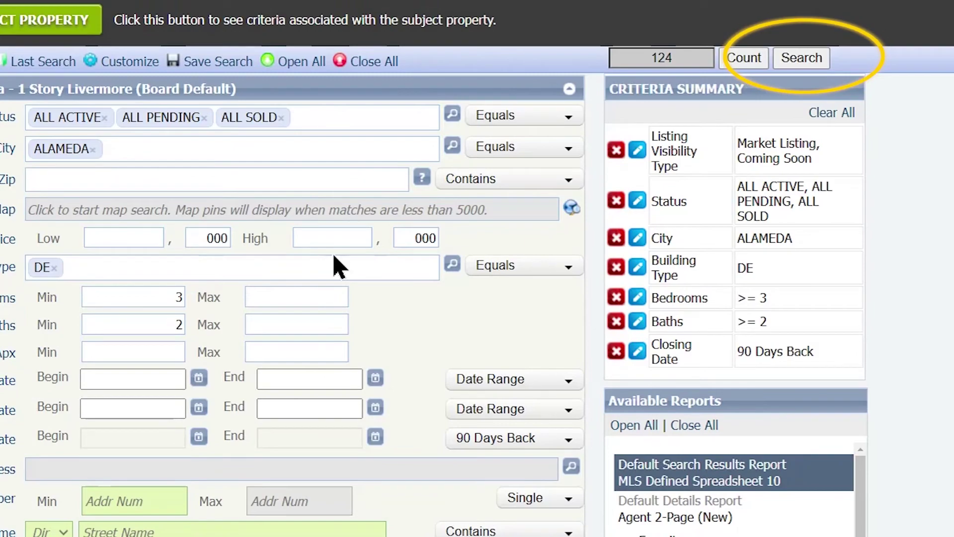
Run the search, add the 8 selected listings as comparables, and proceed to adjustments.
click(815, 61)
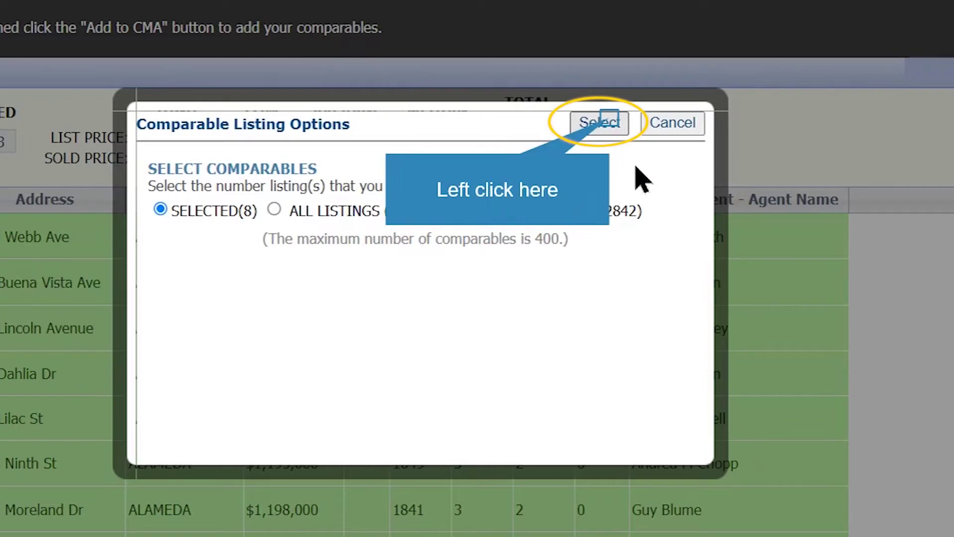
click(600, 123)
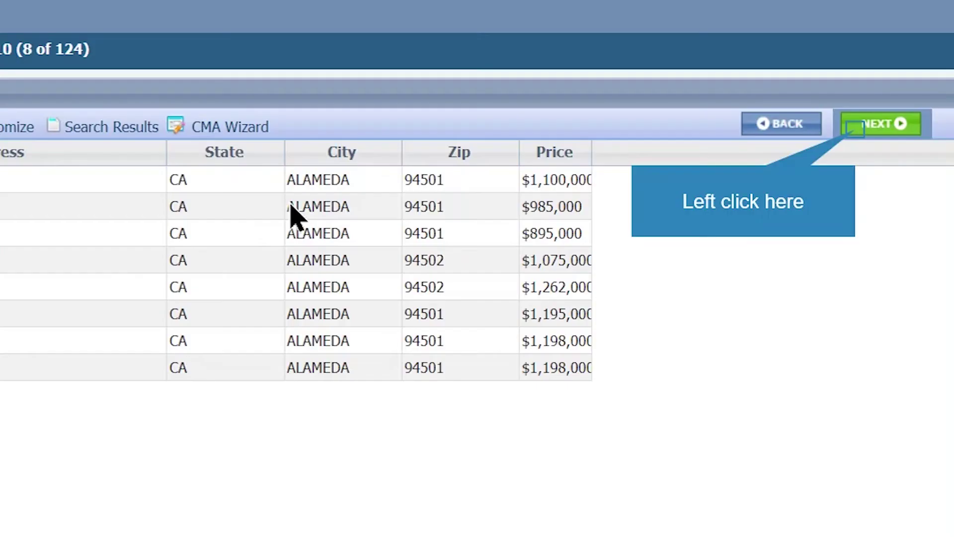
click(850, 129)
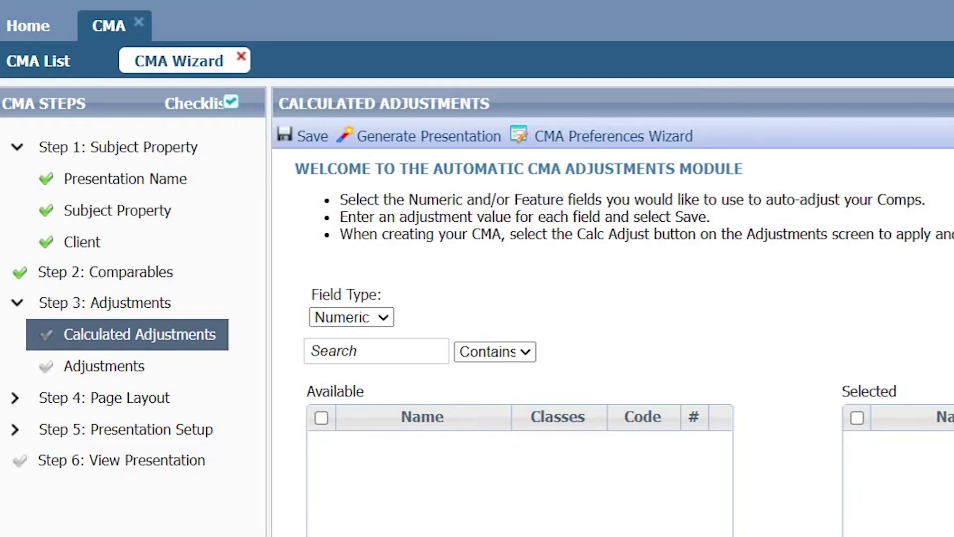
Review the per-comparable adjustments grid and keep the Modern theme to reach Footer settings.
click(104, 365)
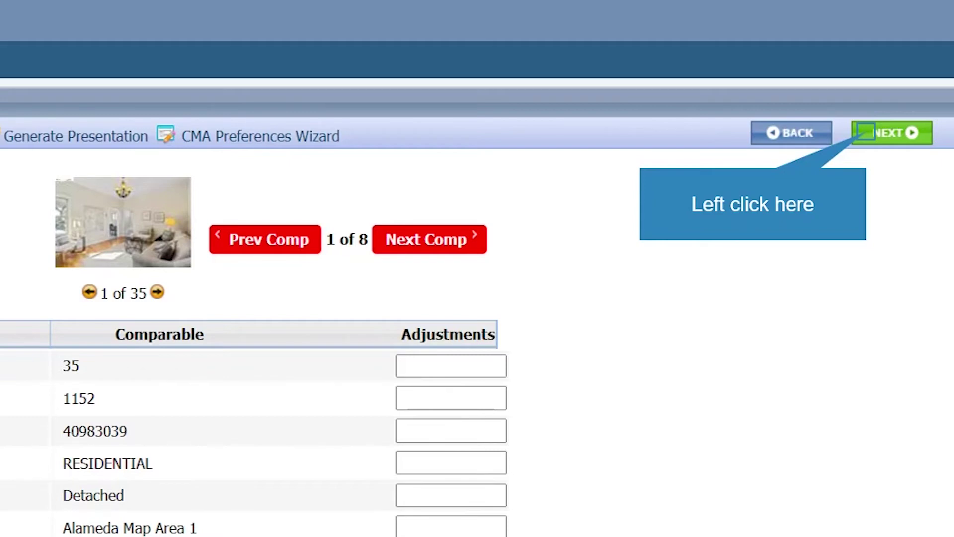
click(868, 134)
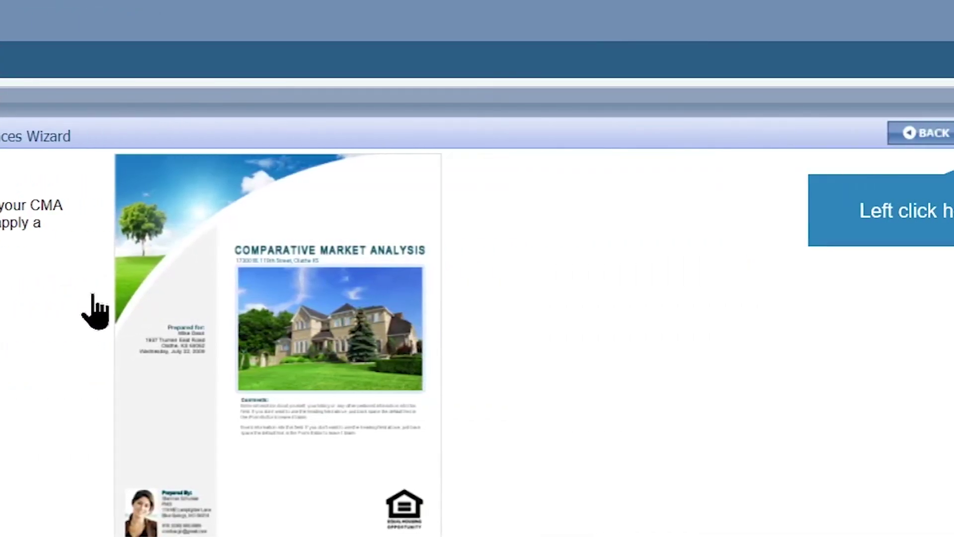
click(883, 135)
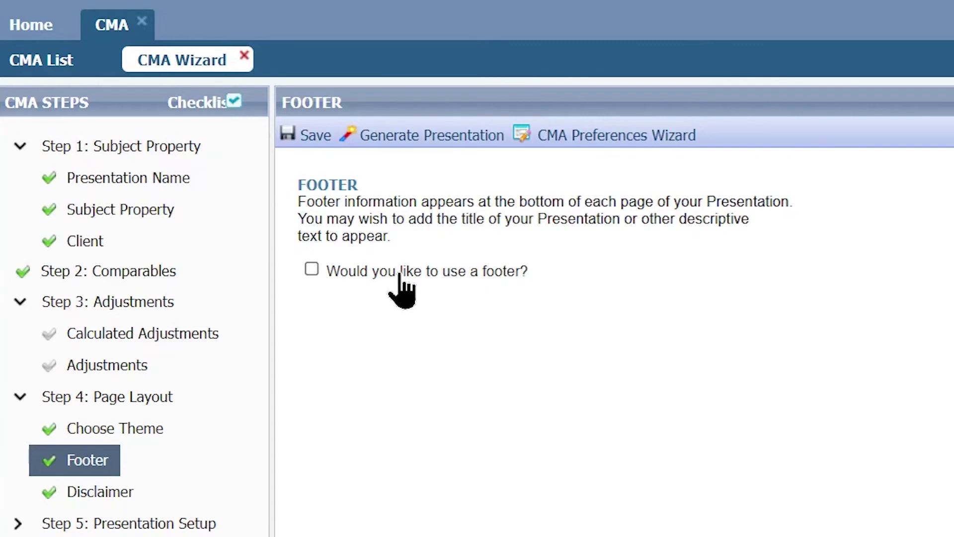
Enable a centre-aligned footer reading 'example' with the logo, then pass the disclaimer step.
click(398, 330)
text(example)
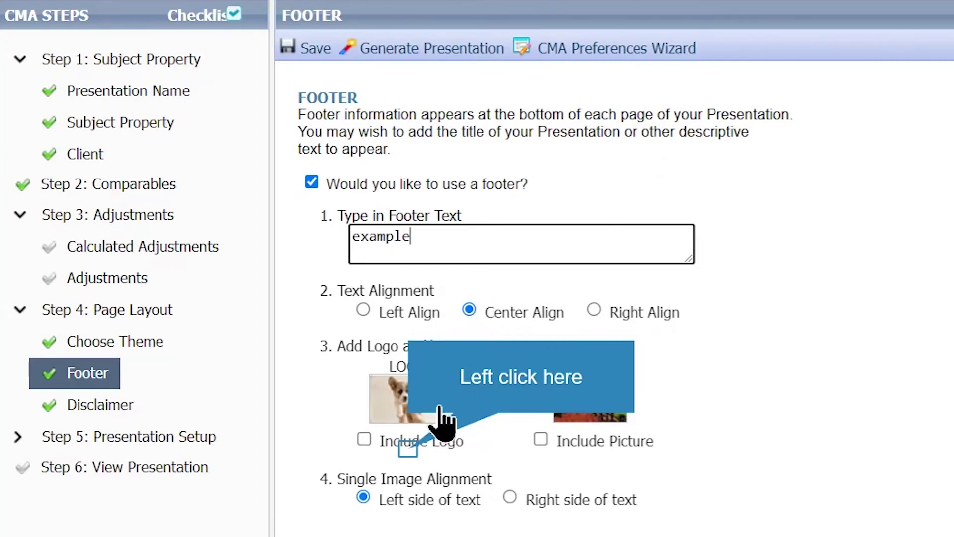
click(414, 444)
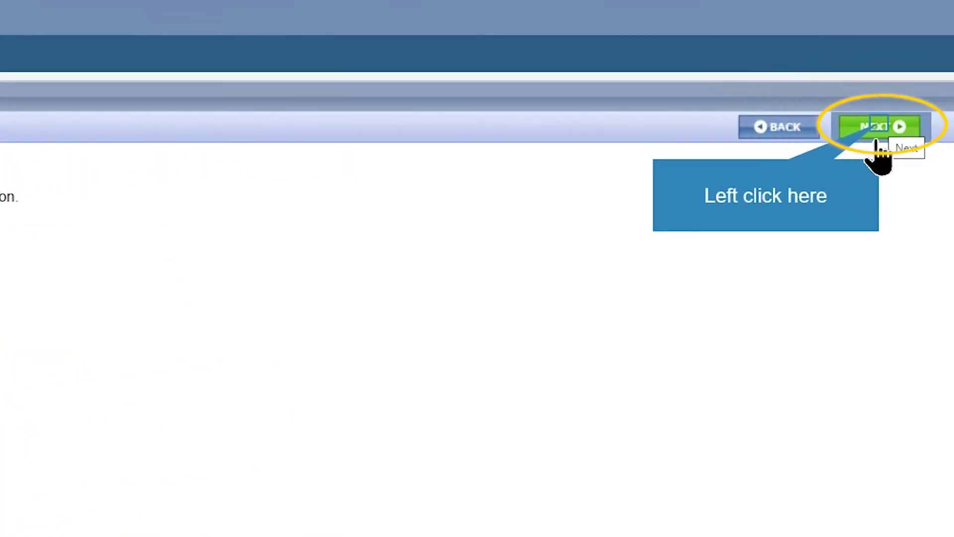
click(877, 128)
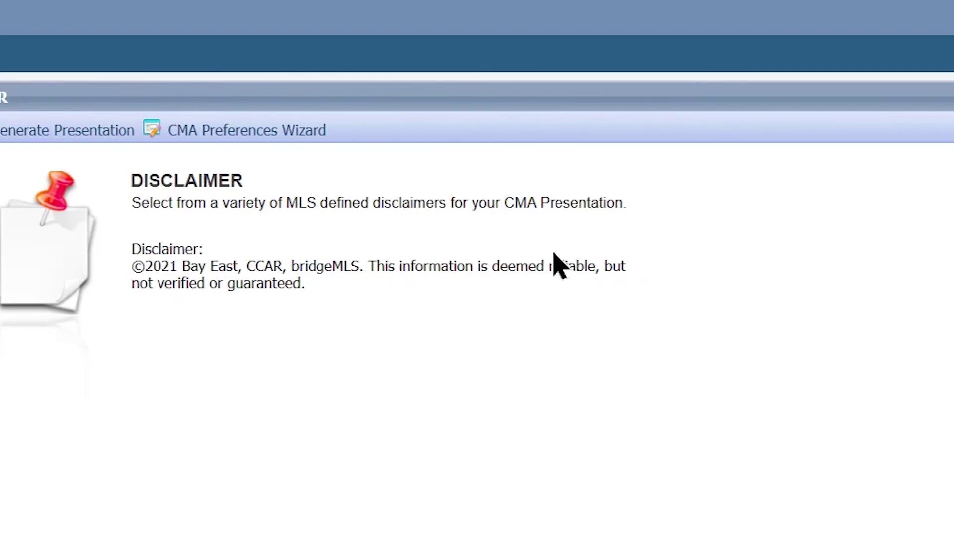
click(865, 130)
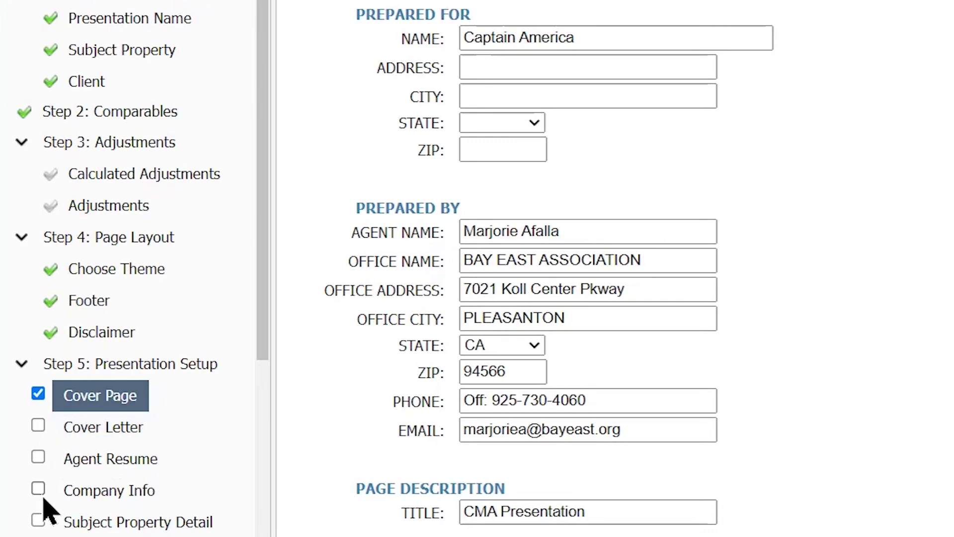
Add Agent Resume and Company Info pages, save with the cover letter, and go to View Presentation.
scroll(55, 427, down, 2)
click(38, 366)
click(39, 398)
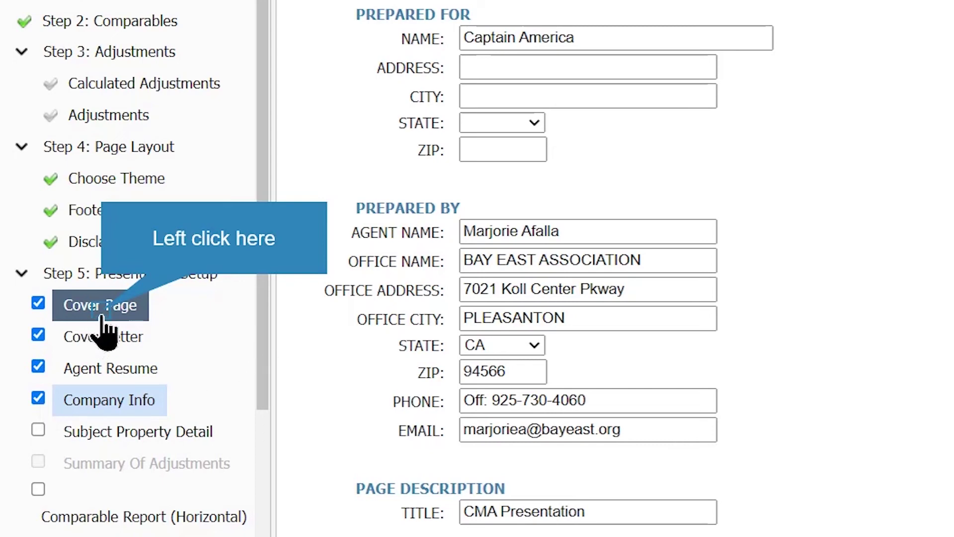
click(103, 338)
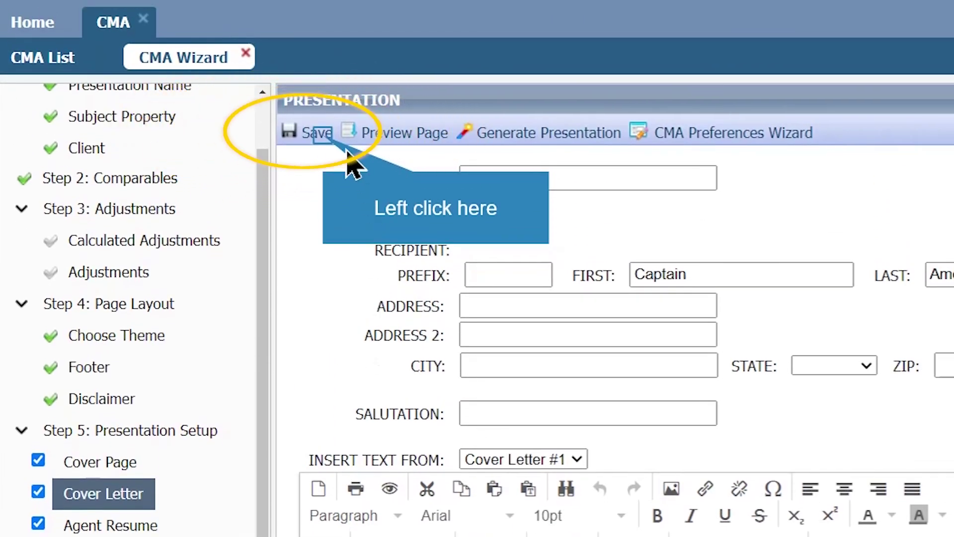
click(323, 140)
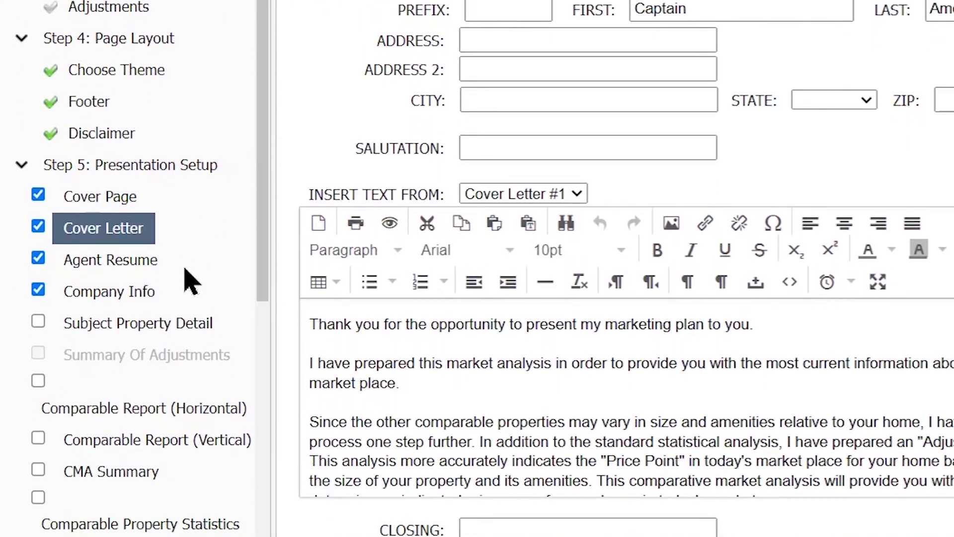
scroll(190, 225, down, 5)
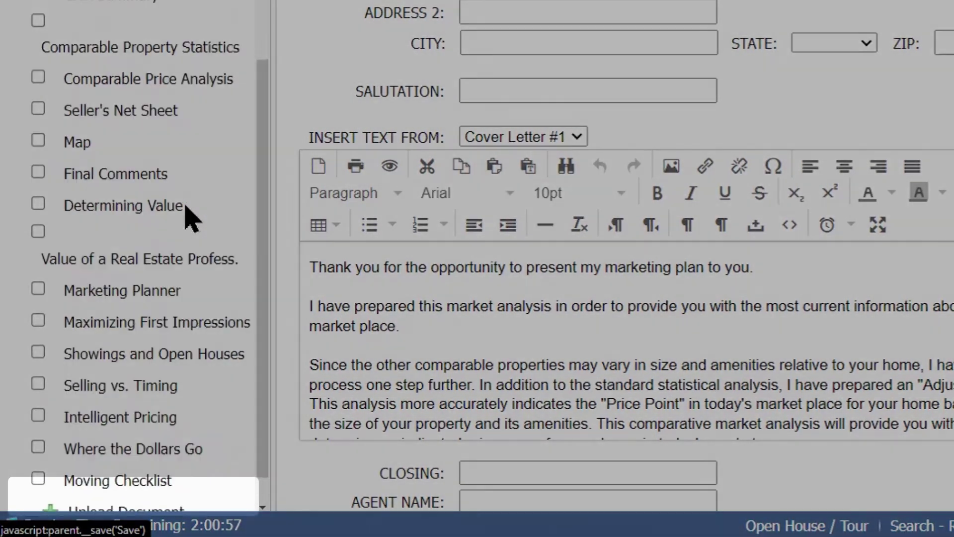
click(176, 508)
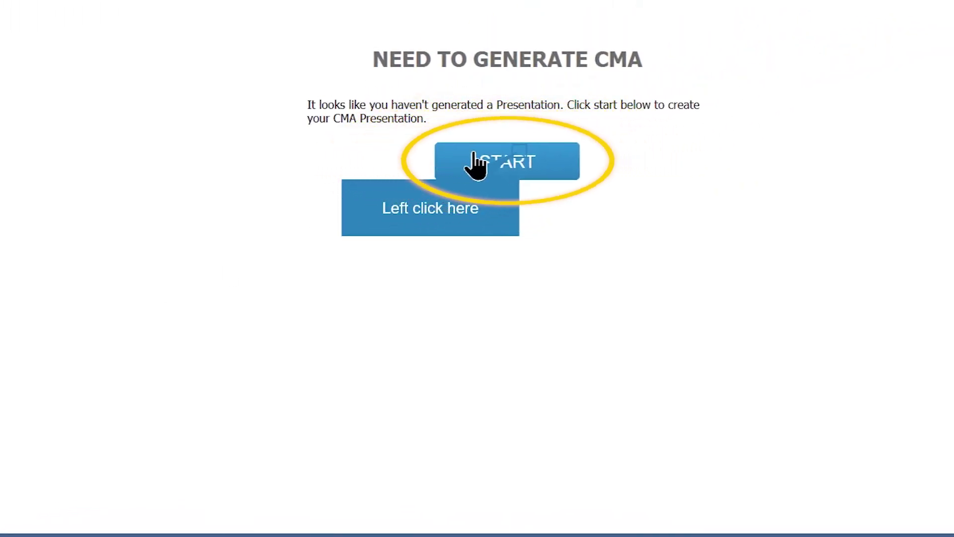
Generate the 4-page CMA presentation, review its pages, and print to Save as PDF with all pages.
click(519, 164)
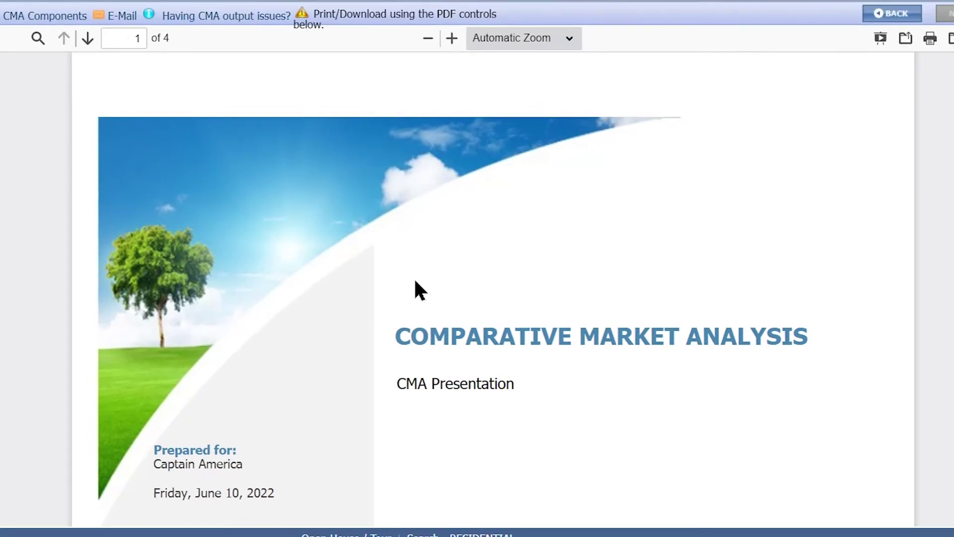
scroll(411, 296, down, 8)
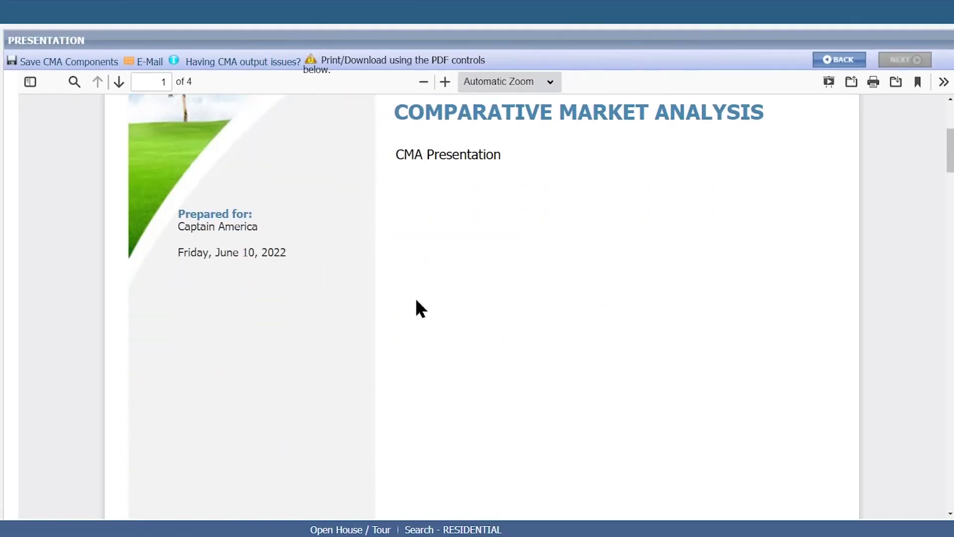
scroll(437, 298, down, 10)
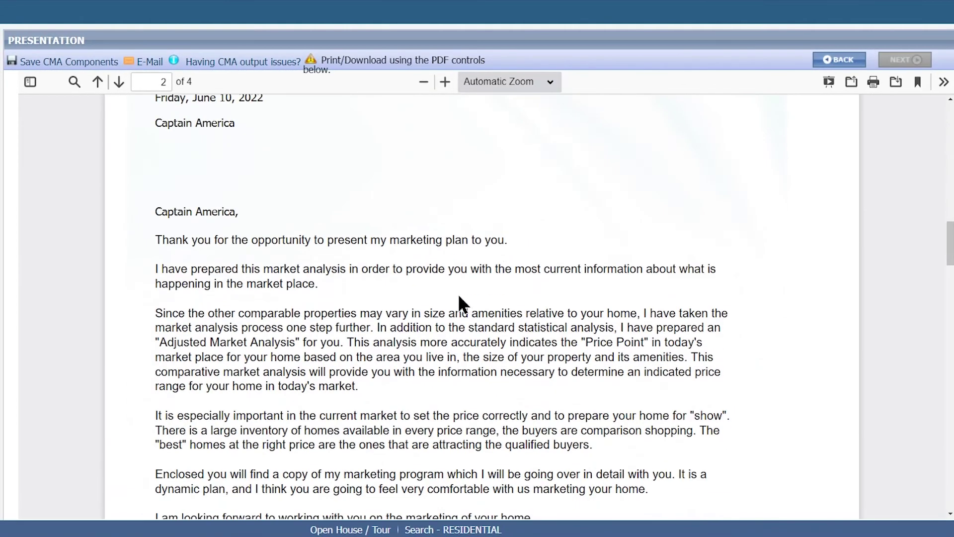
scroll(459, 297, down, 10)
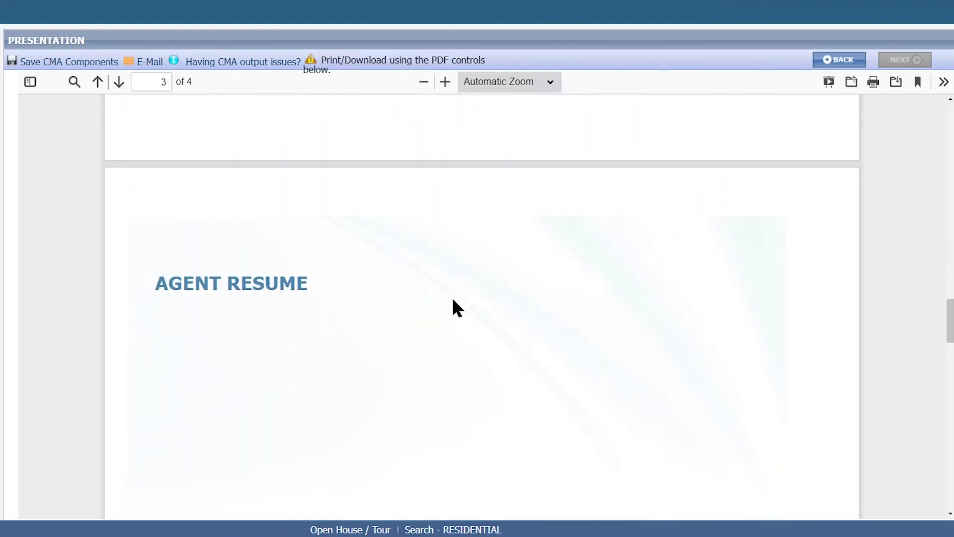
click(873, 81)
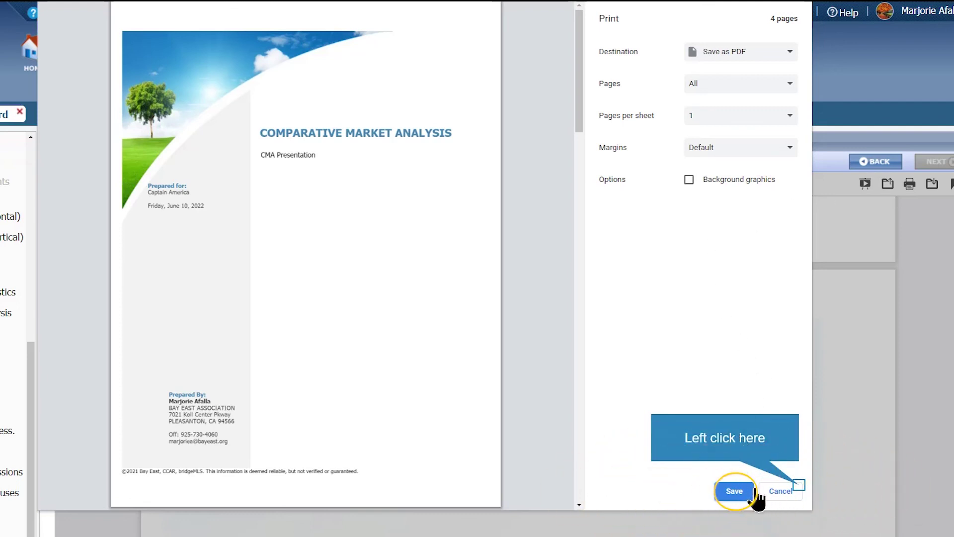
Save the presentation PDF, then save the CMA components until the saved-successfully confirmation appears.
click(754, 490)
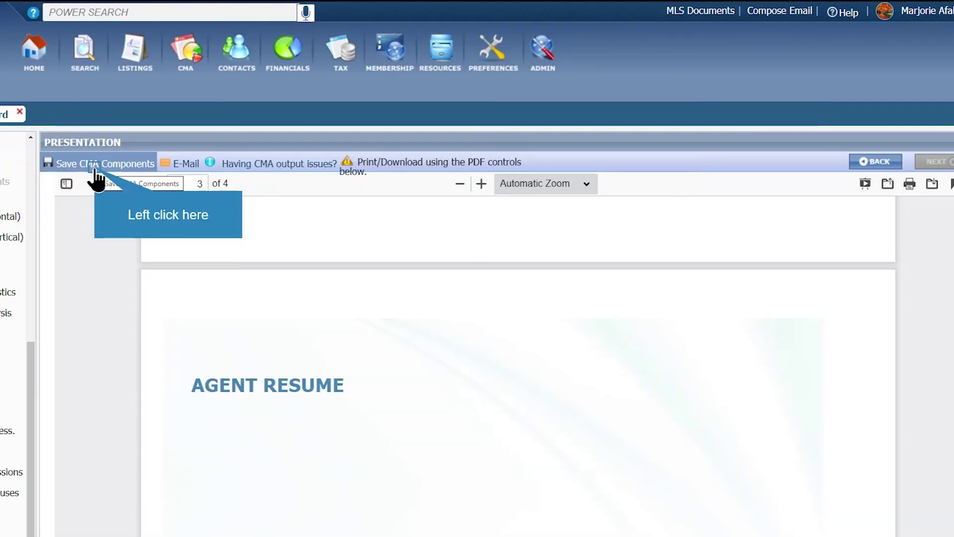
click(96, 171)
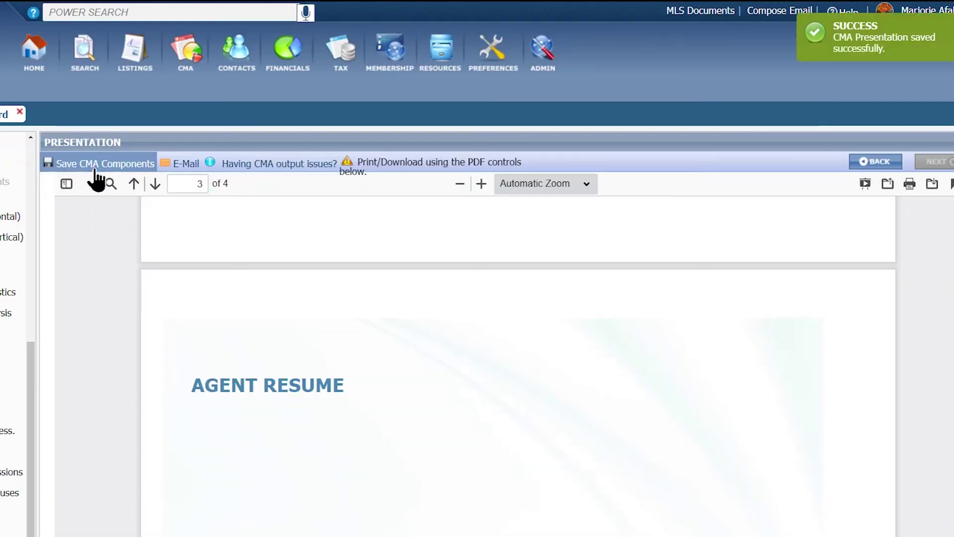